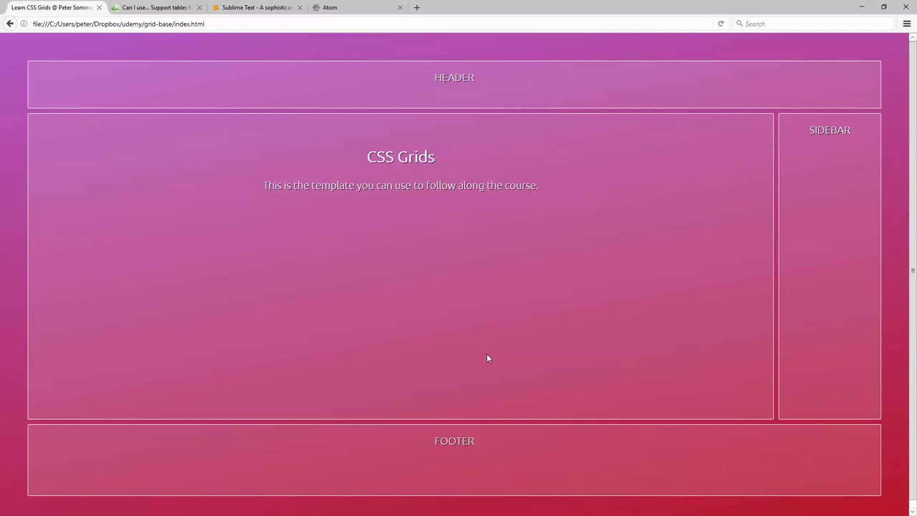
# Switch to the Can I use tab showing CSS Grid Layout browser support
pyautogui.click(153, 9)
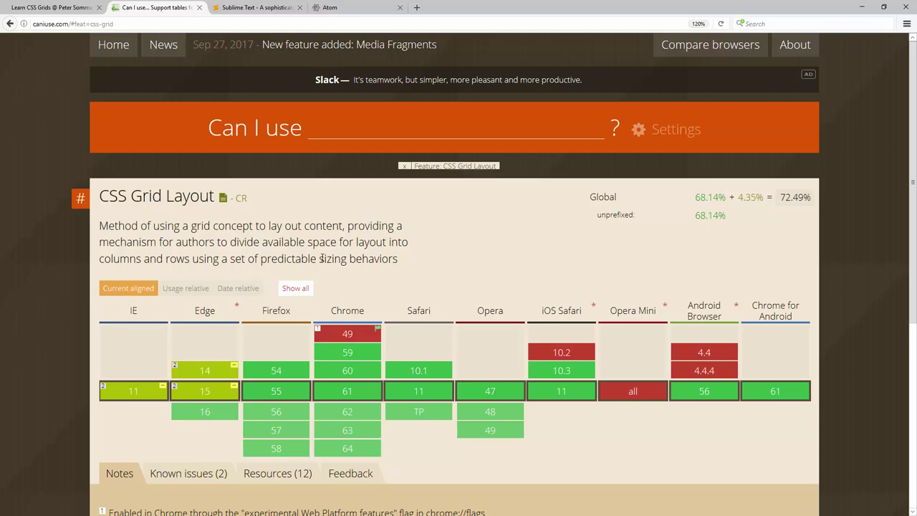
# Return to the Learn CSS Grids page and inspect its body grid element in DevTools
pyautogui.click(64, 10)
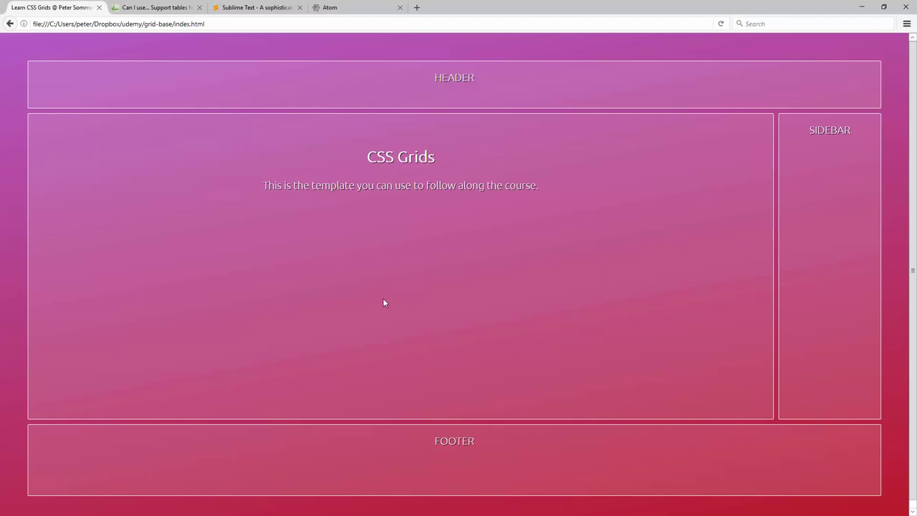
pyautogui.press('F12')
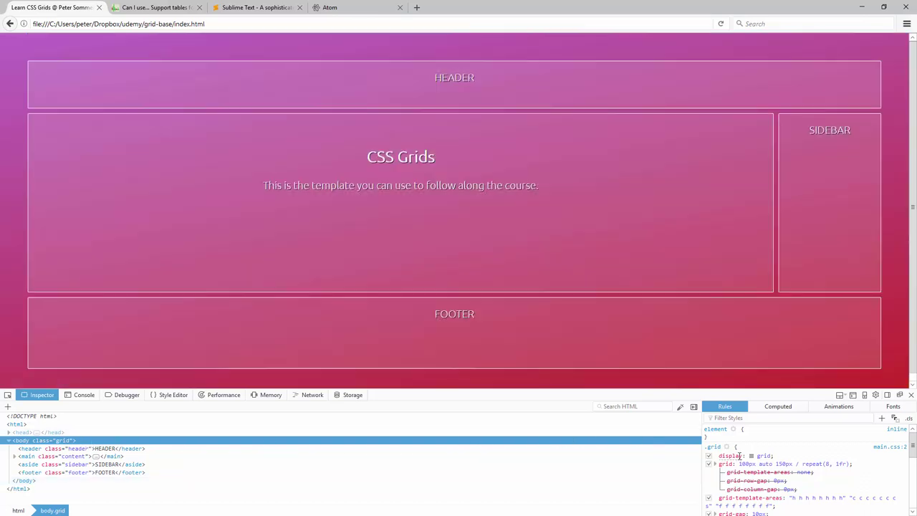
pyautogui.moveTo(761, 456)
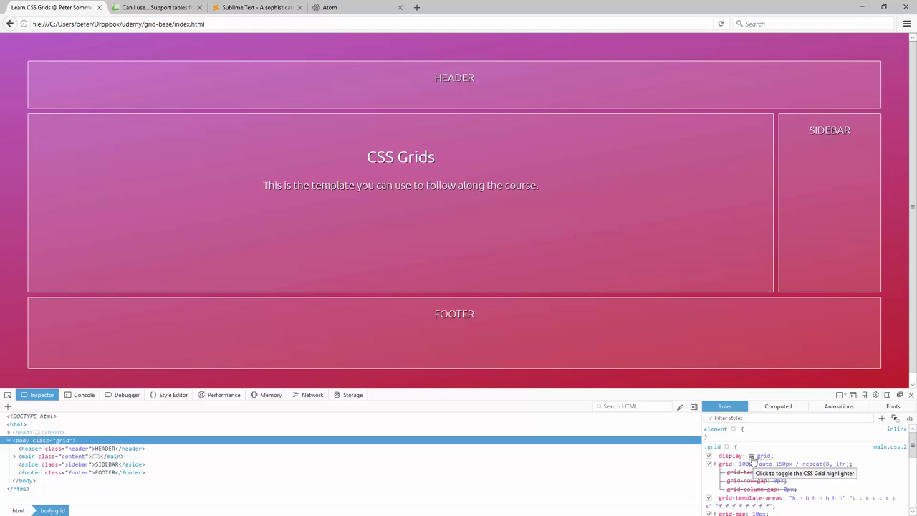
# Toggle the grid highlighter beside 'display: grid' to overlay the eight-column grid lines
pyautogui.click(751, 456)
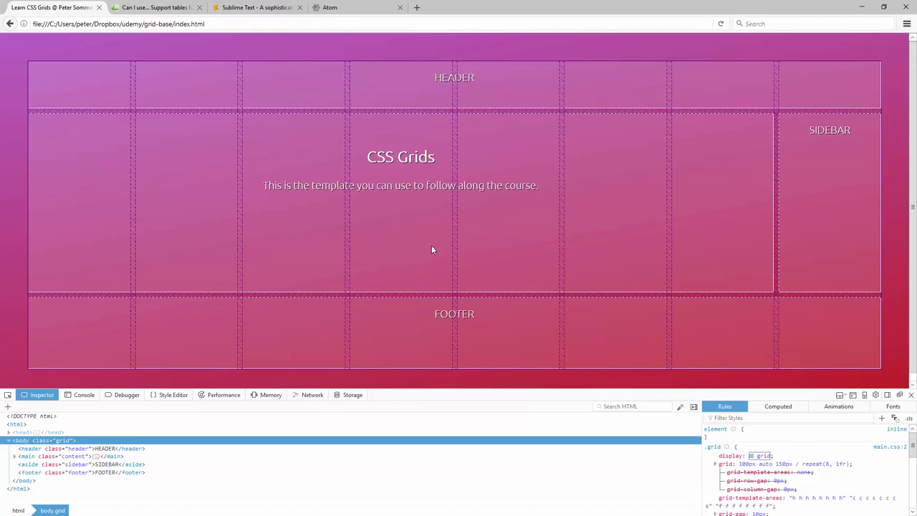
# View the atom.io site, then switch to the Sublime Text homepage tab
pyautogui.click(354, 8)
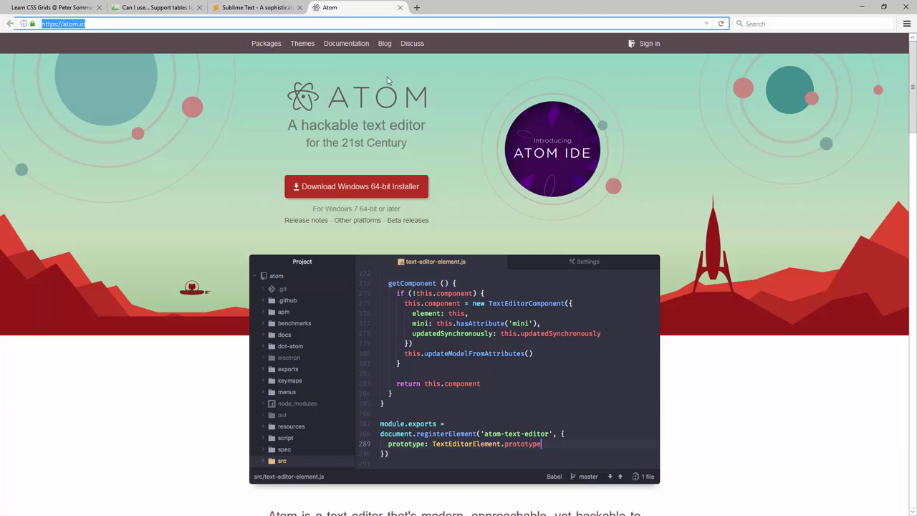
pyautogui.click(283, 8)
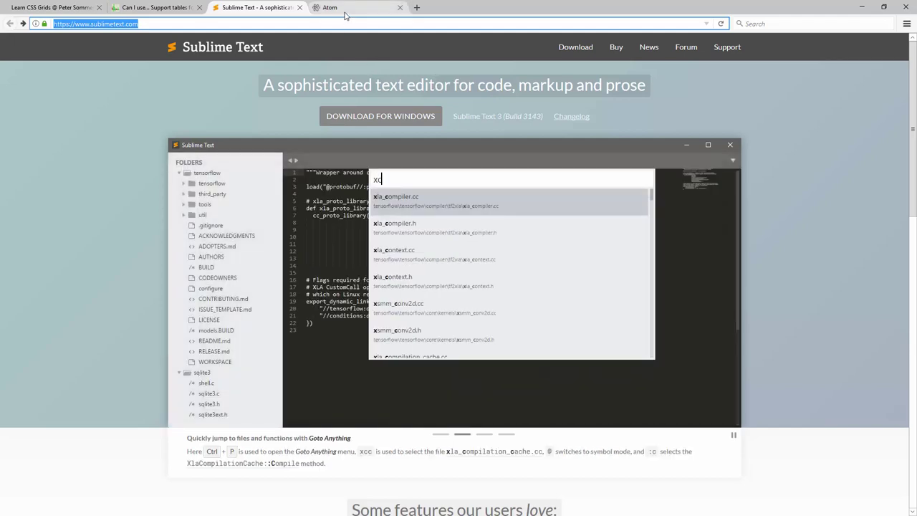
# Switch back to the atom.io tab, with Atom's index.html alongside
pyautogui.click(345, 10)
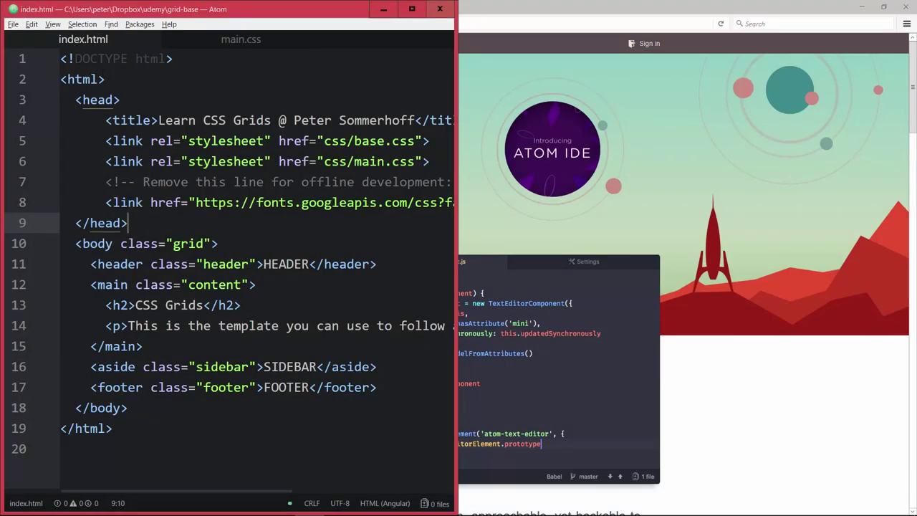
# Filter Atom's installed packages by 'emmet' to find emmet 2.4.3
pyautogui.click(14, 25)
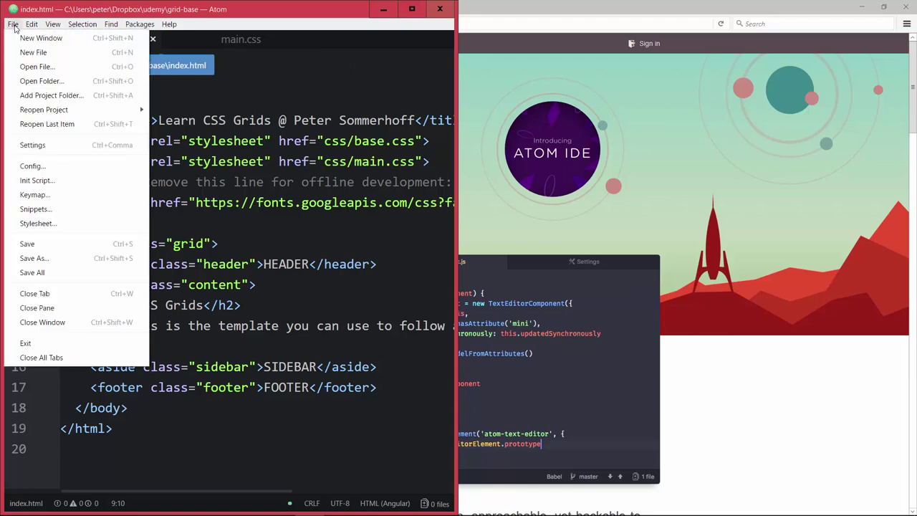
pyautogui.press('Escape')
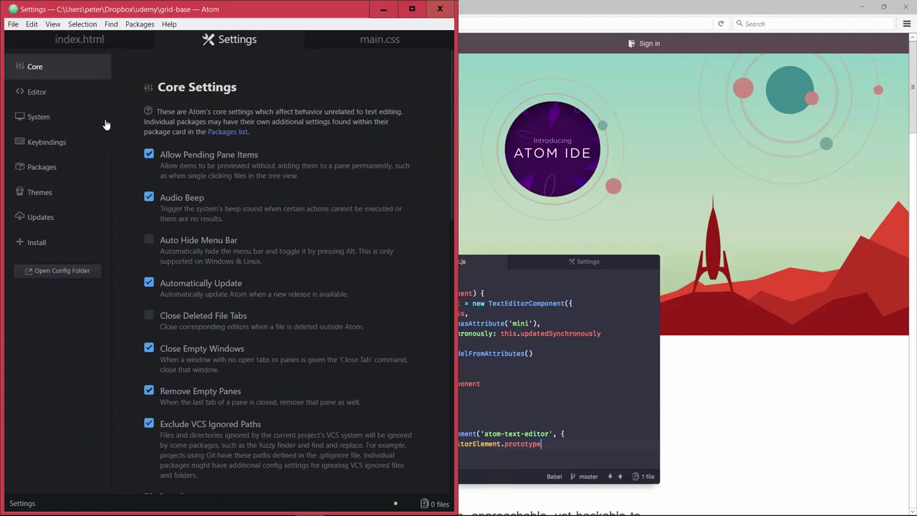
pyautogui.click(45, 168)
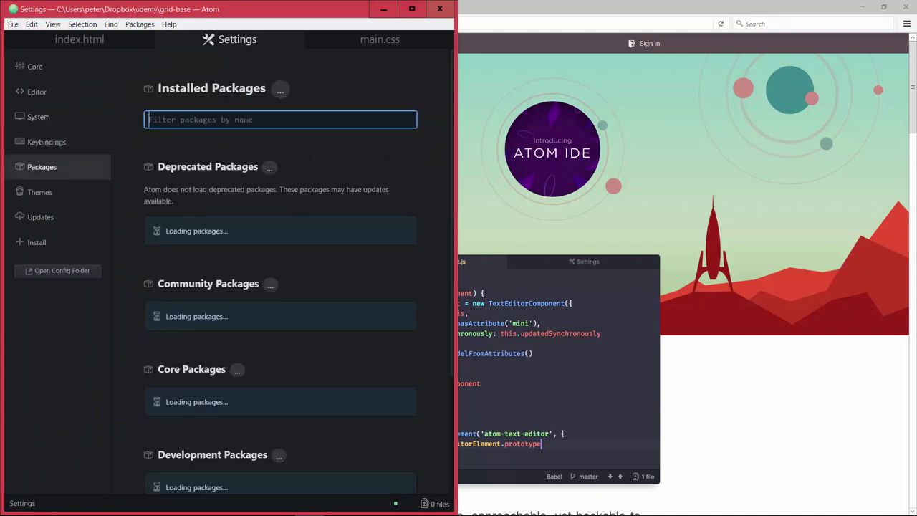
pyautogui.write('emmet')
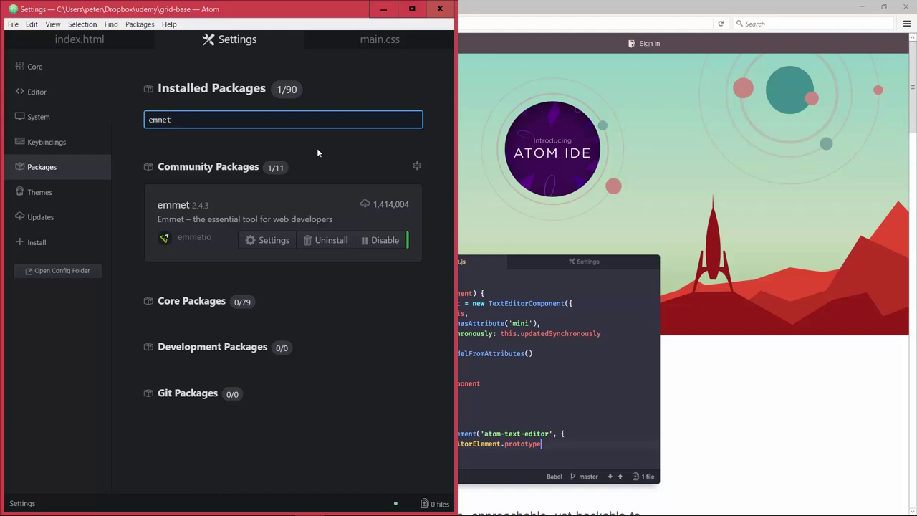
# In main.css, expand Emmet 'bgc' into a background-color #fff line after min-height
pyautogui.click(364, 40)
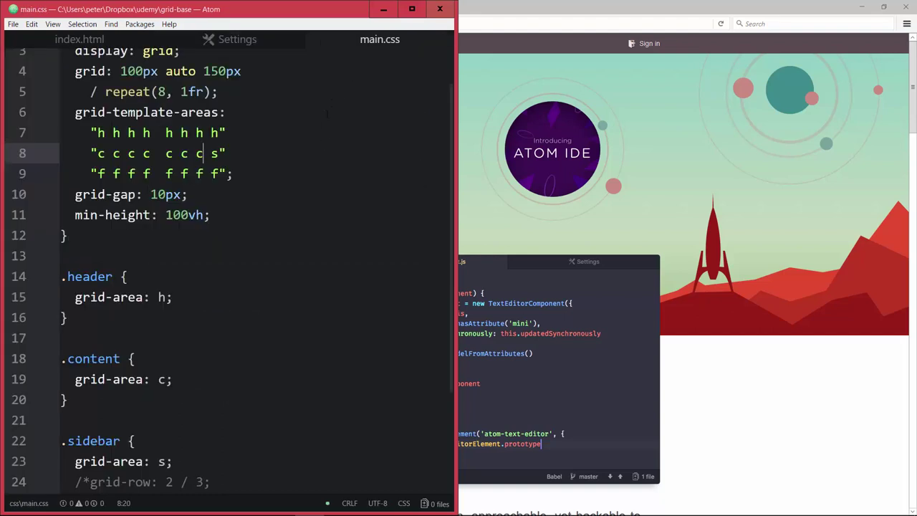
pyautogui.click(299, 215)
pyautogui.press('Return')
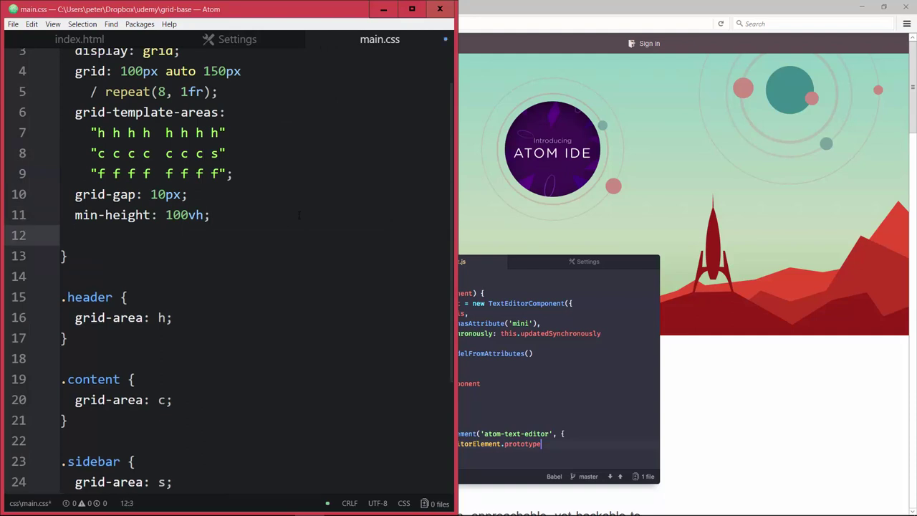
pyautogui.write('bgc')
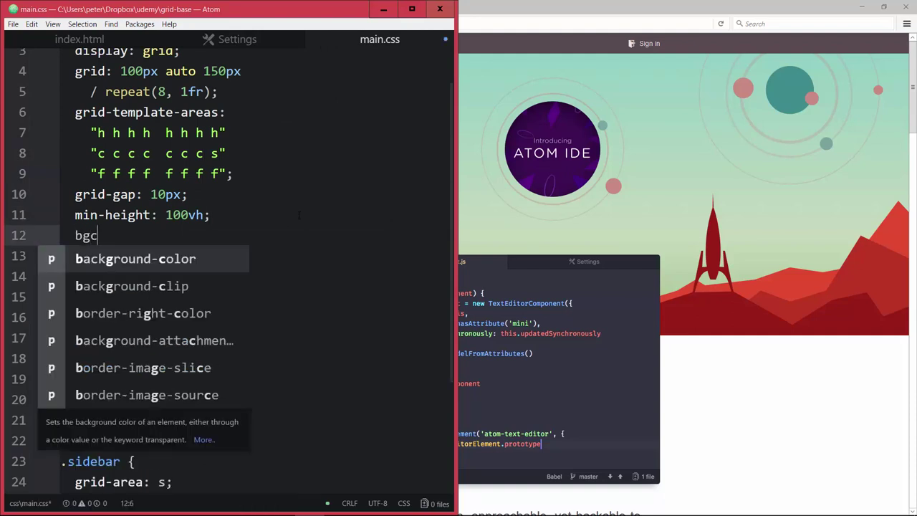
pyautogui.press('Tab')
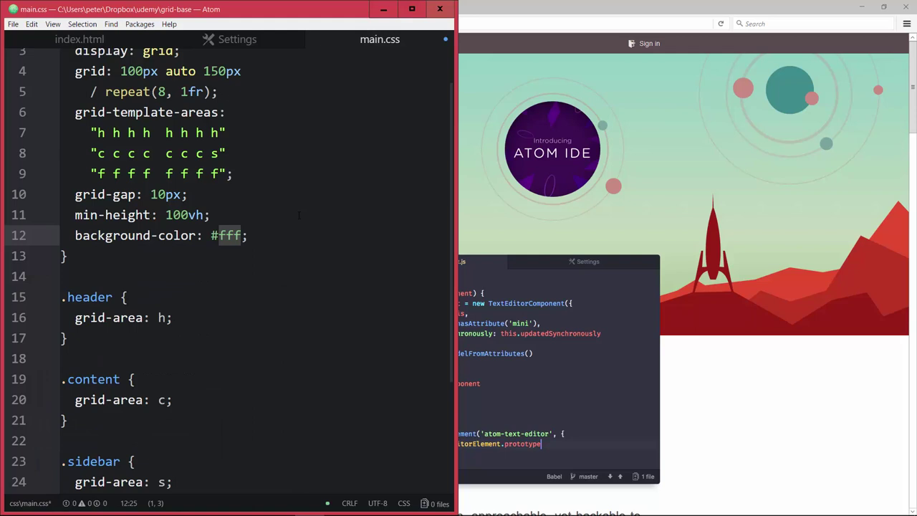
pyautogui.press('Right')
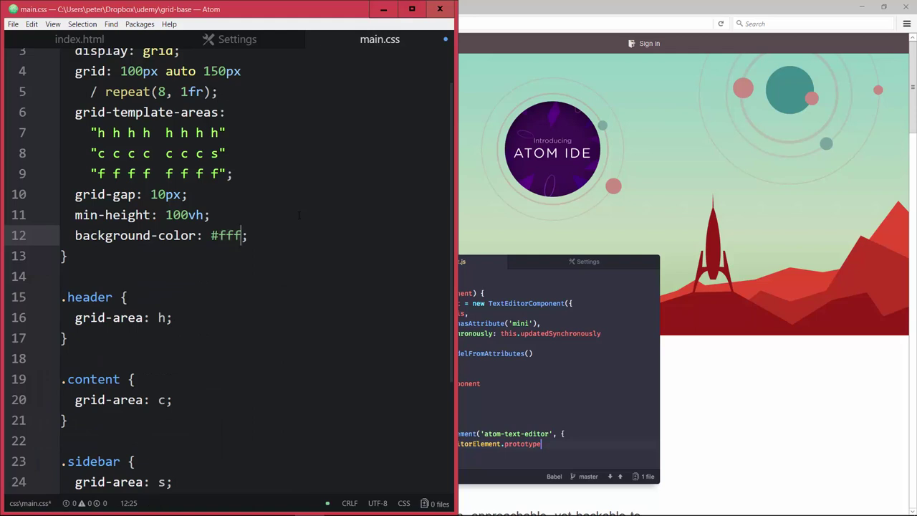
# Delete the trial background-color line and save main.css
pyautogui.press('End')
pyautogui.hotkey('shift', 'Up')
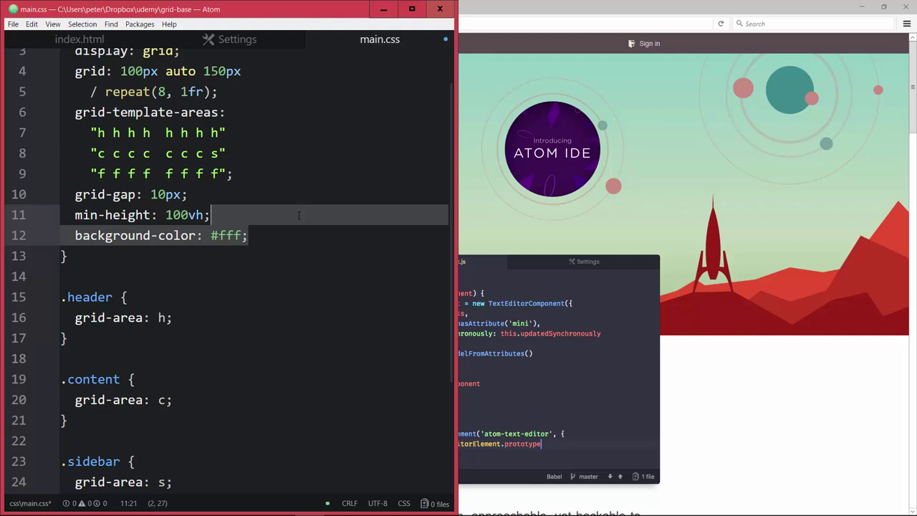
pyautogui.press('BackSpace')
pyautogui.hotkey('ctrl', 's')
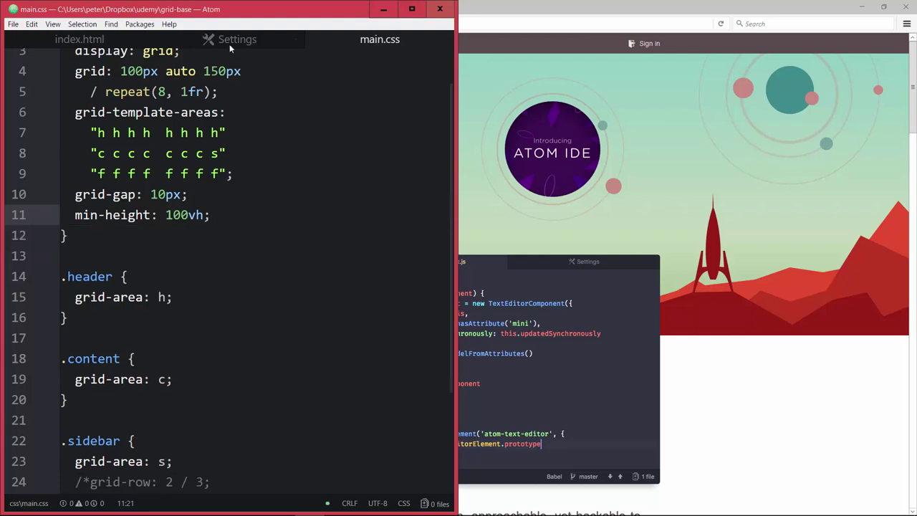
# Review the emmet package in Settings, close the Settings tab, and bring Firefox forward
pyautogui.click(257, 39)
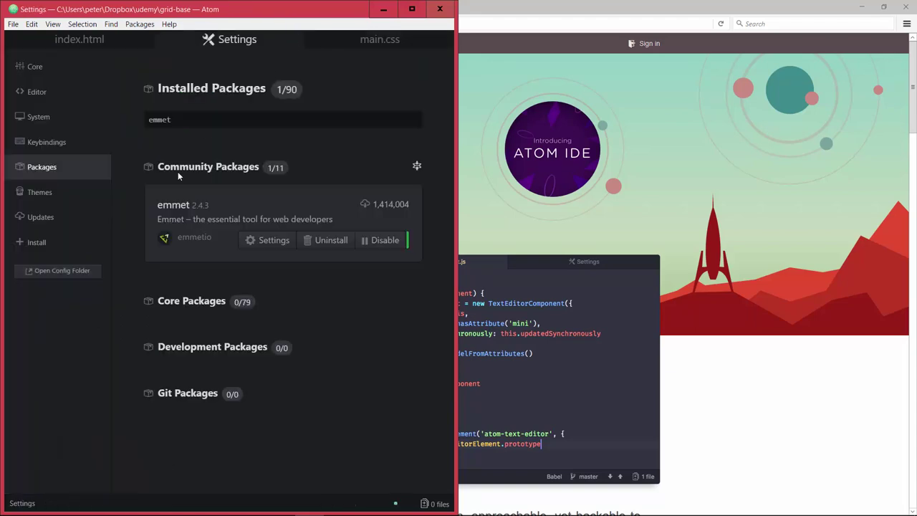
pyautogui.click(296, 39)
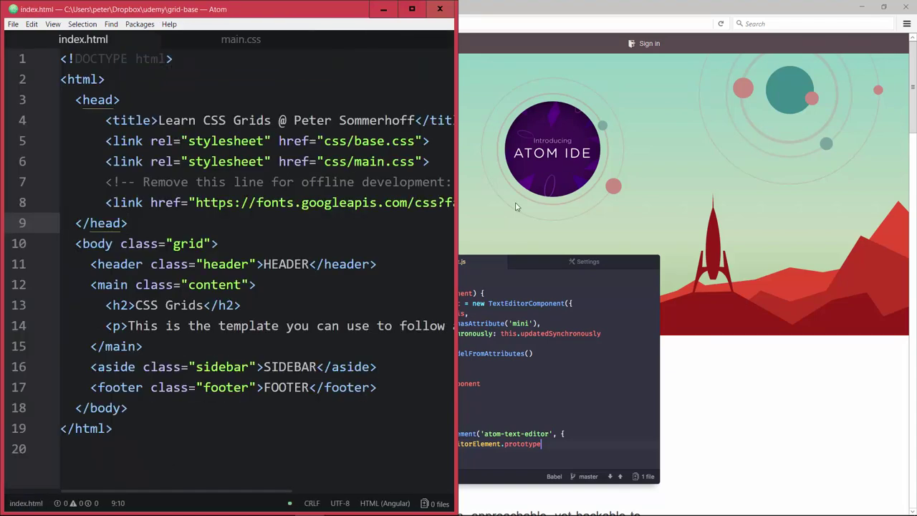
pyautogui.click(489, 215)
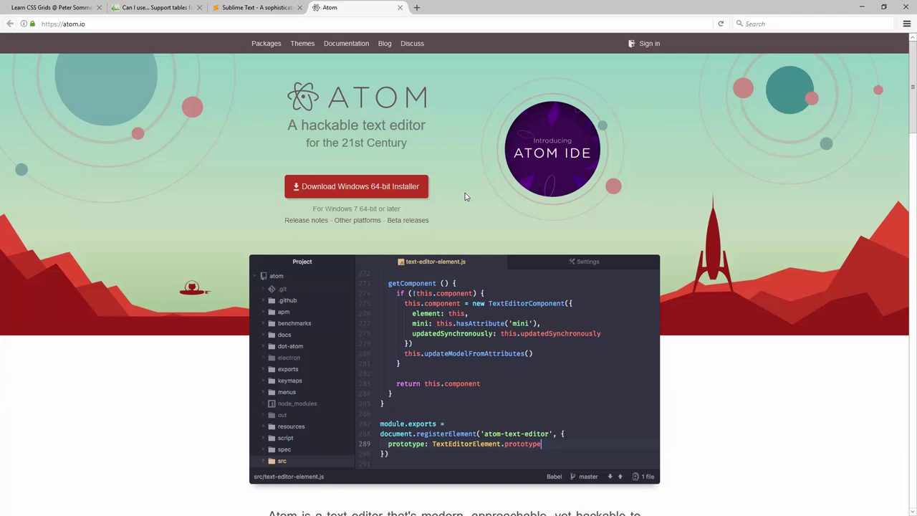